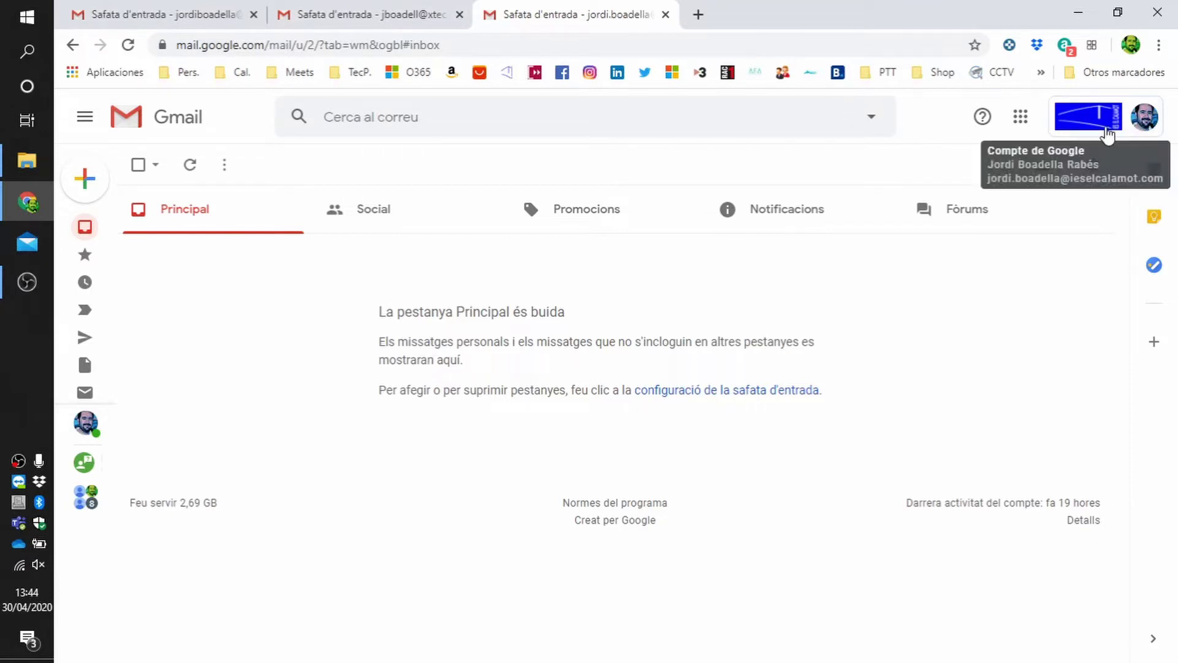
- Look over the three account inboxes and end on the XTEC account's inbox
click(364, 19)
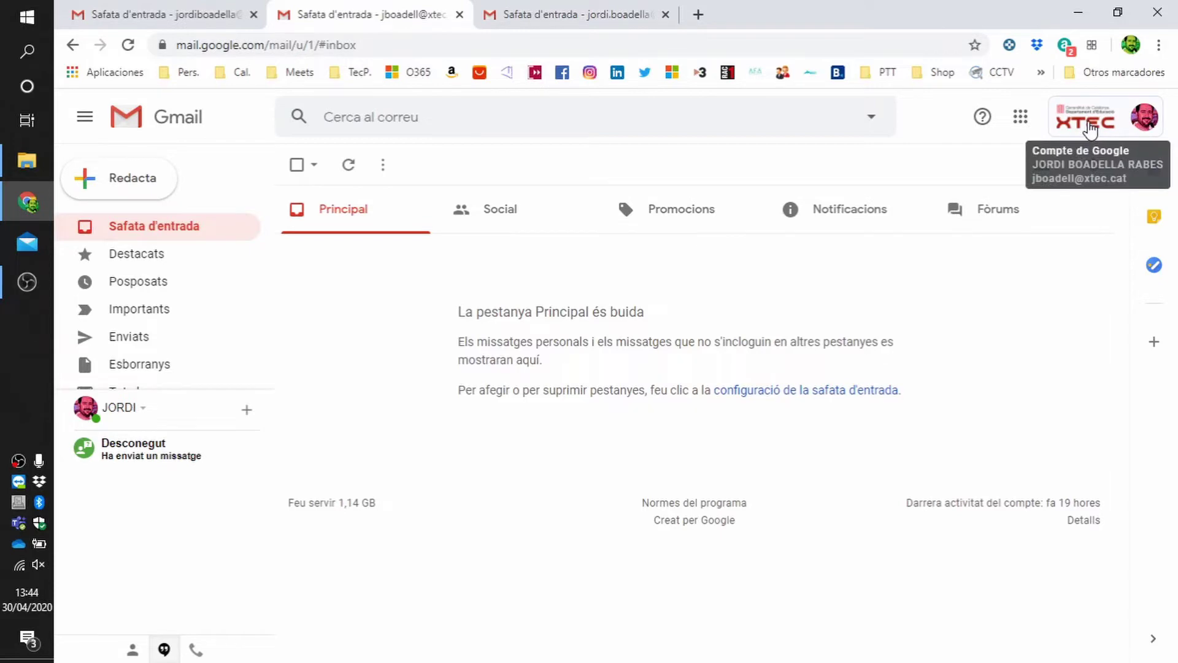
click(195, 14)
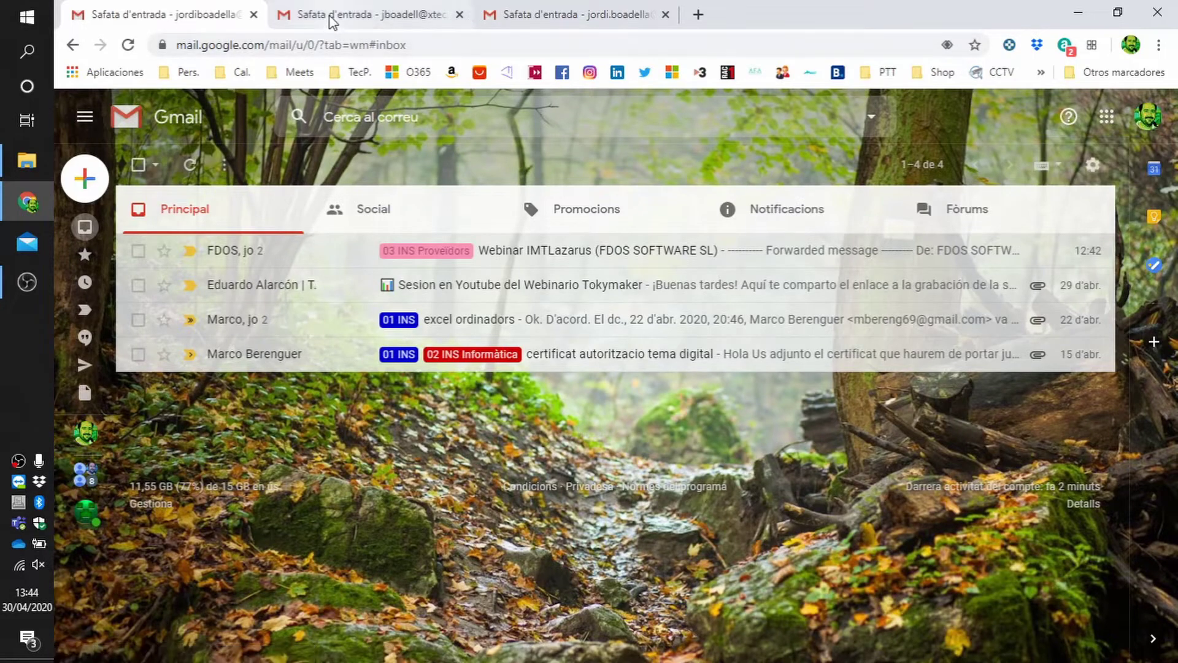
click(346, 18)
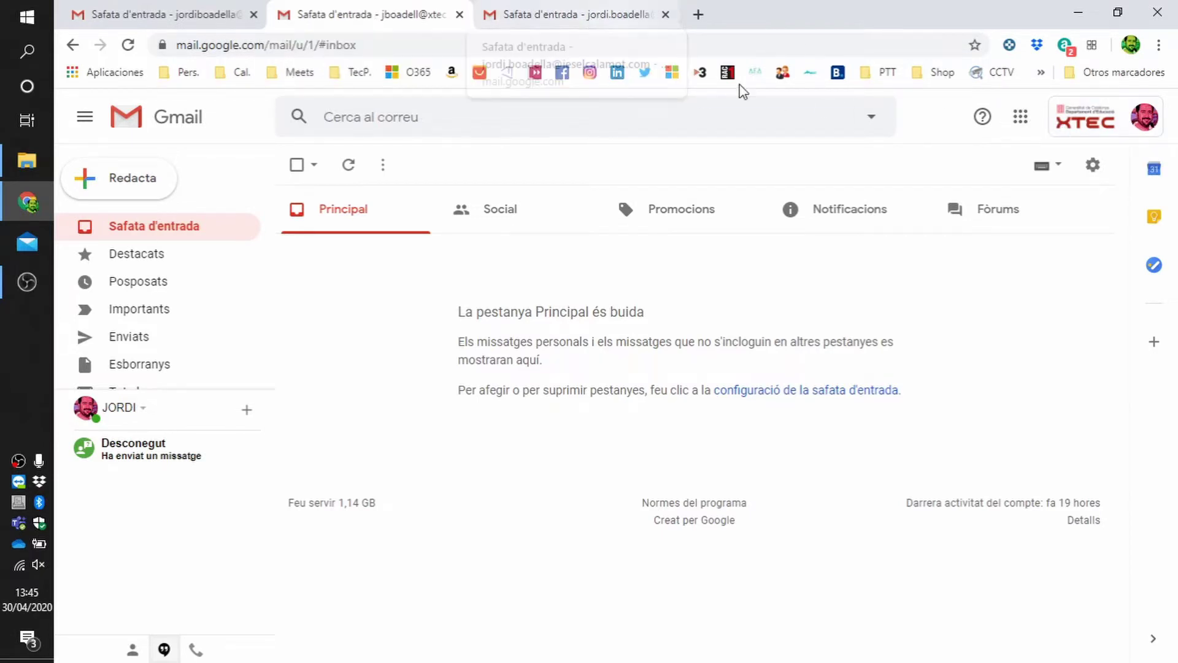
- In the XTEC account's Forwarding and POP/IMAP settings, start adding the school address as a forwarding address
click(1092, 169)
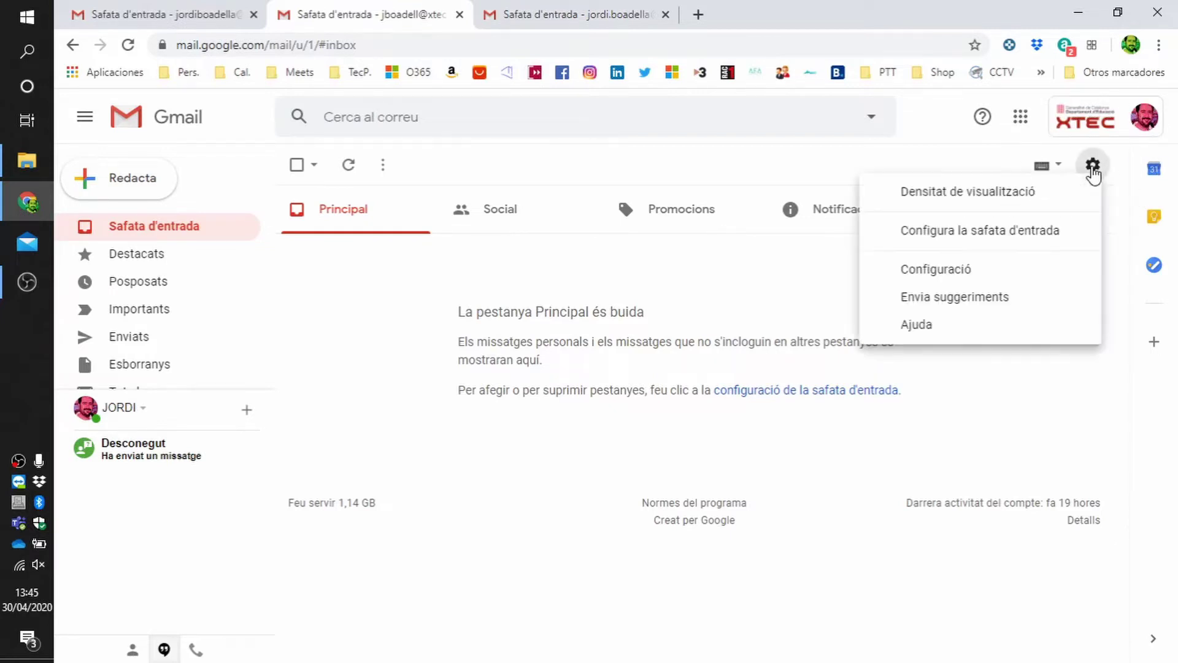
click(942, 279)
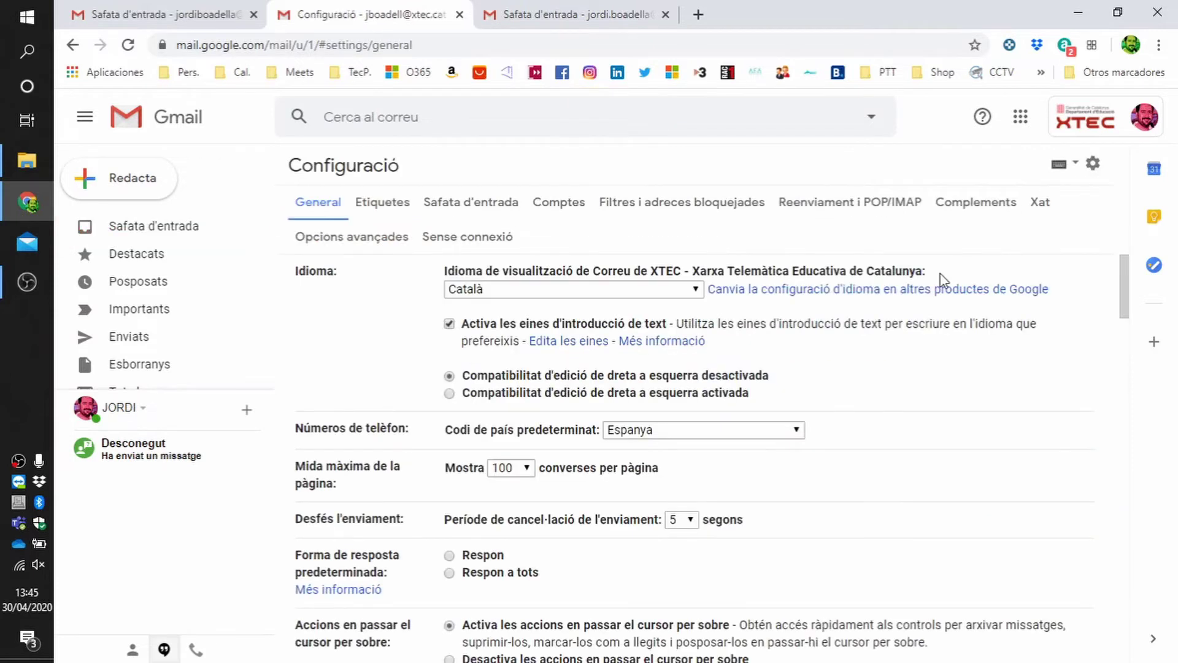
click(823, 208)
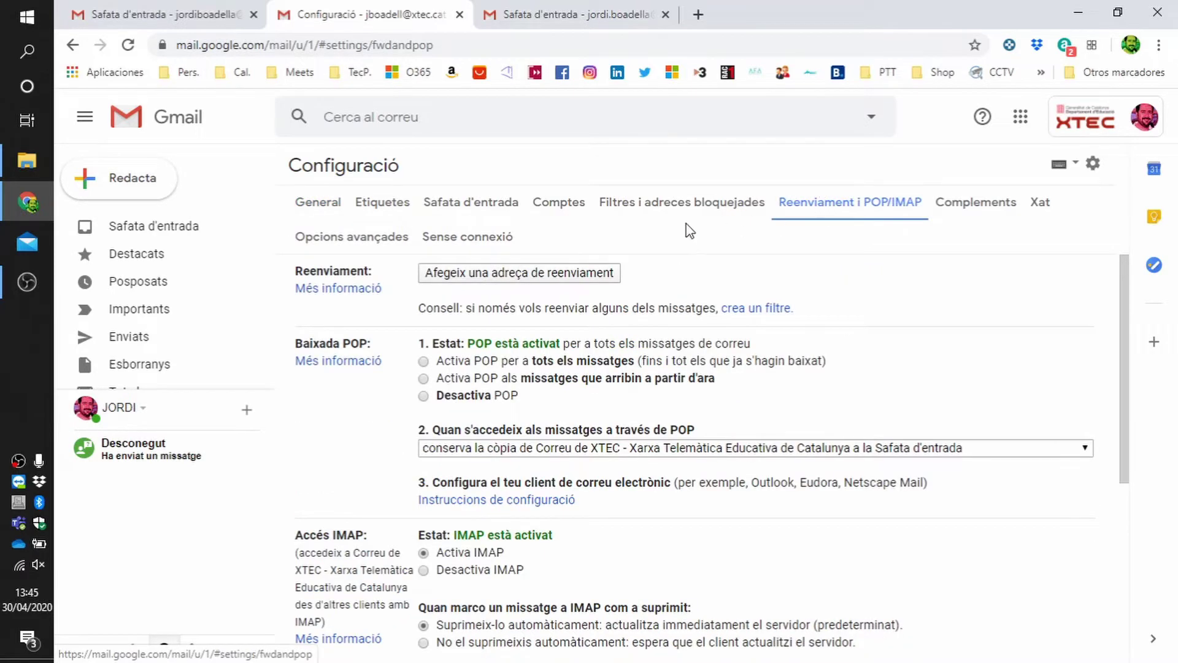
click(519, 276)
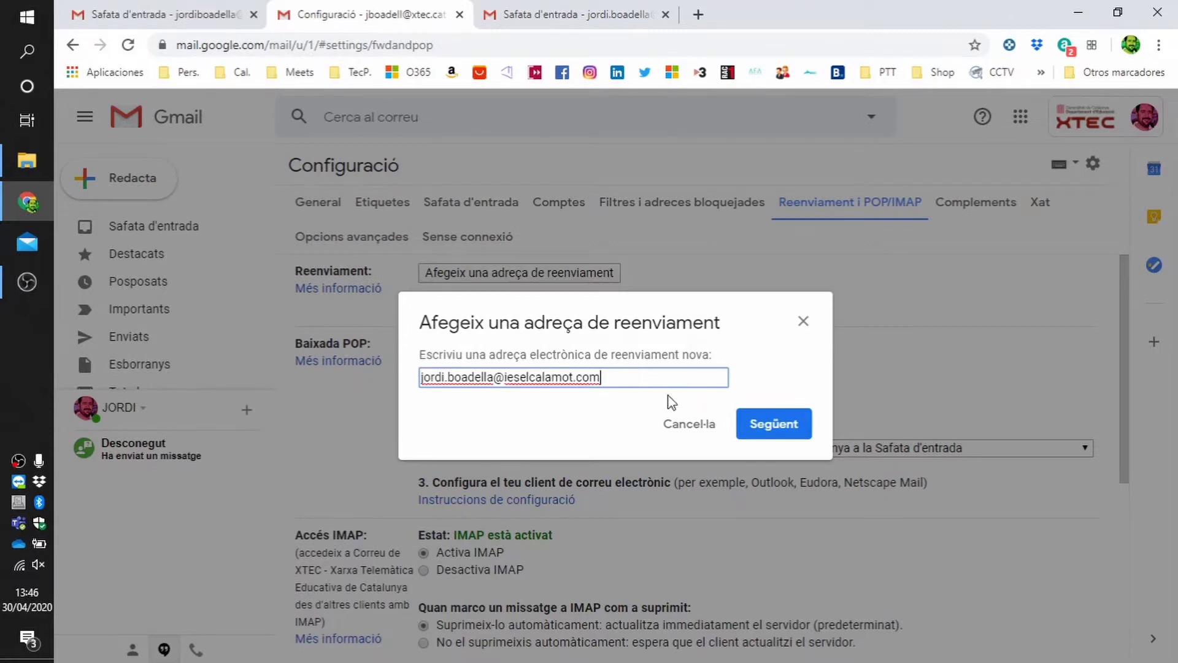
- Submit and approve the school forwarding address, acknowledge the confirmation-code notice, then view the school inbox
click(772, 424)
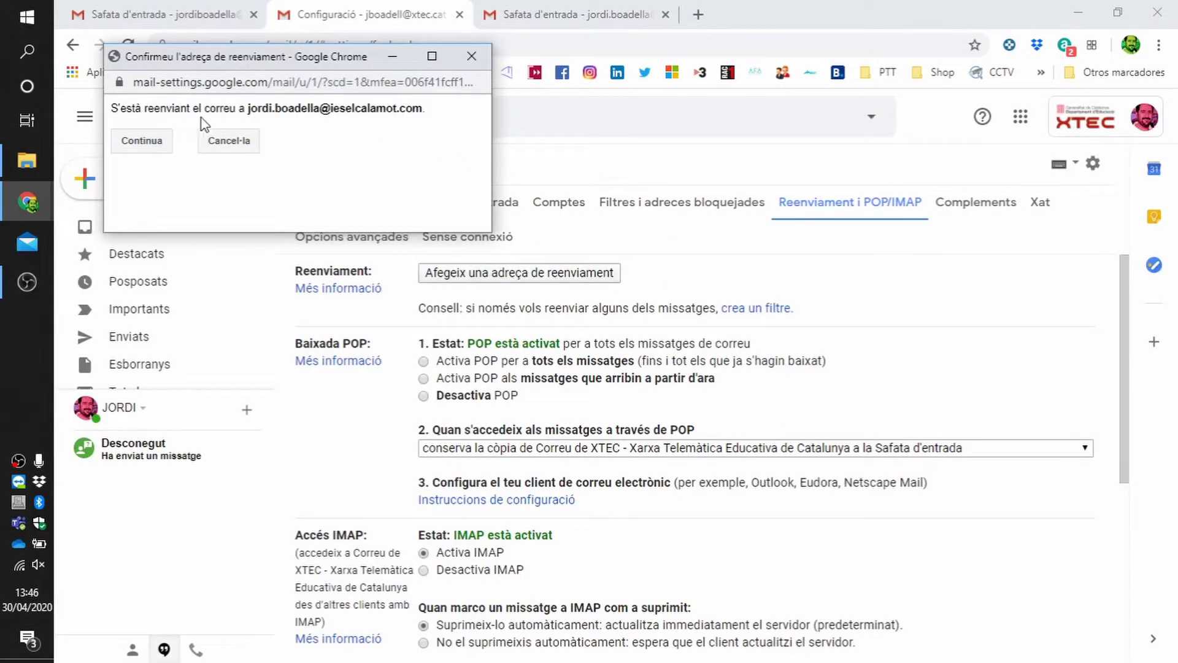
click(149, 141)
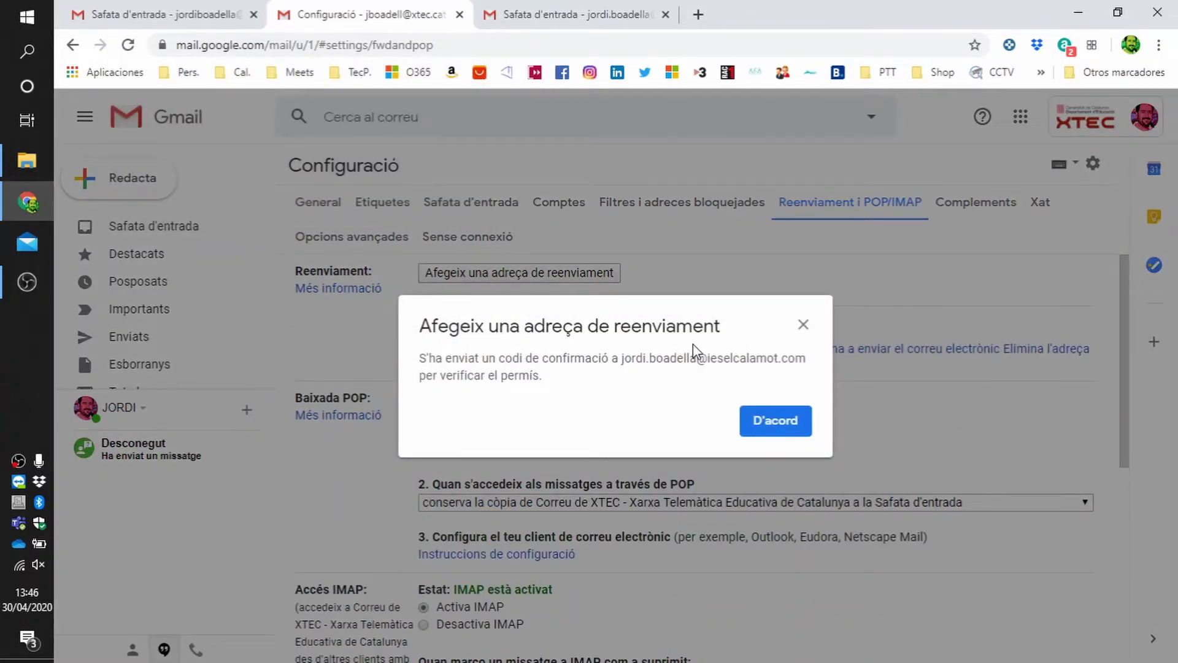
drag(500, 361, 796, 369)
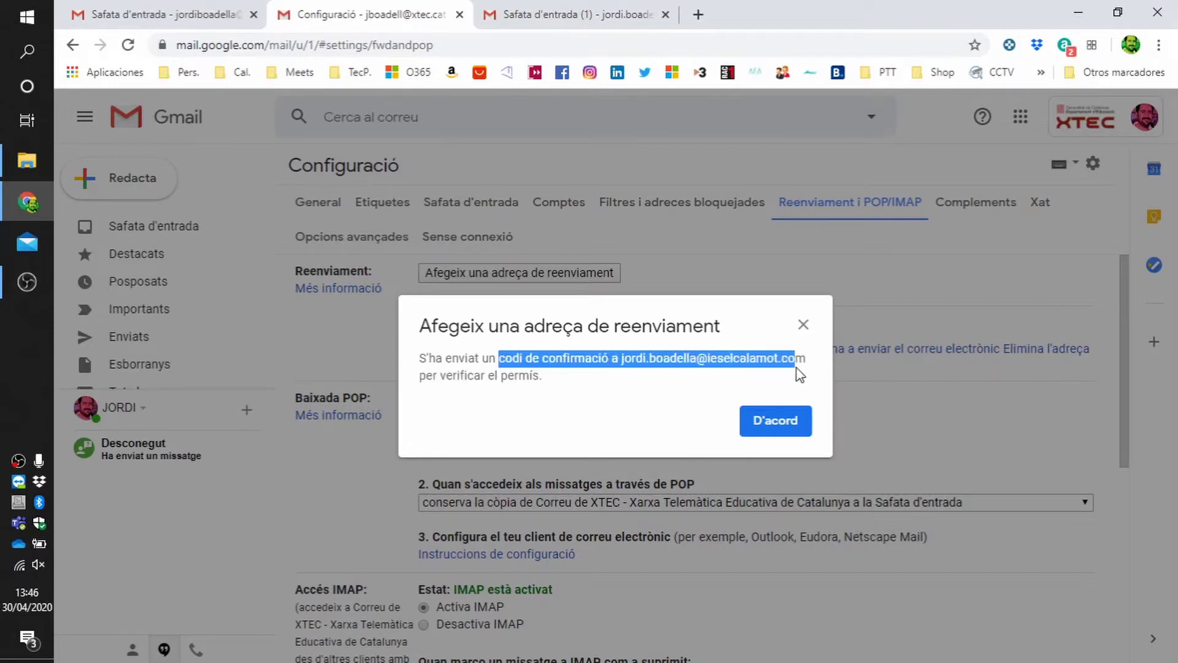
click(782, 422)
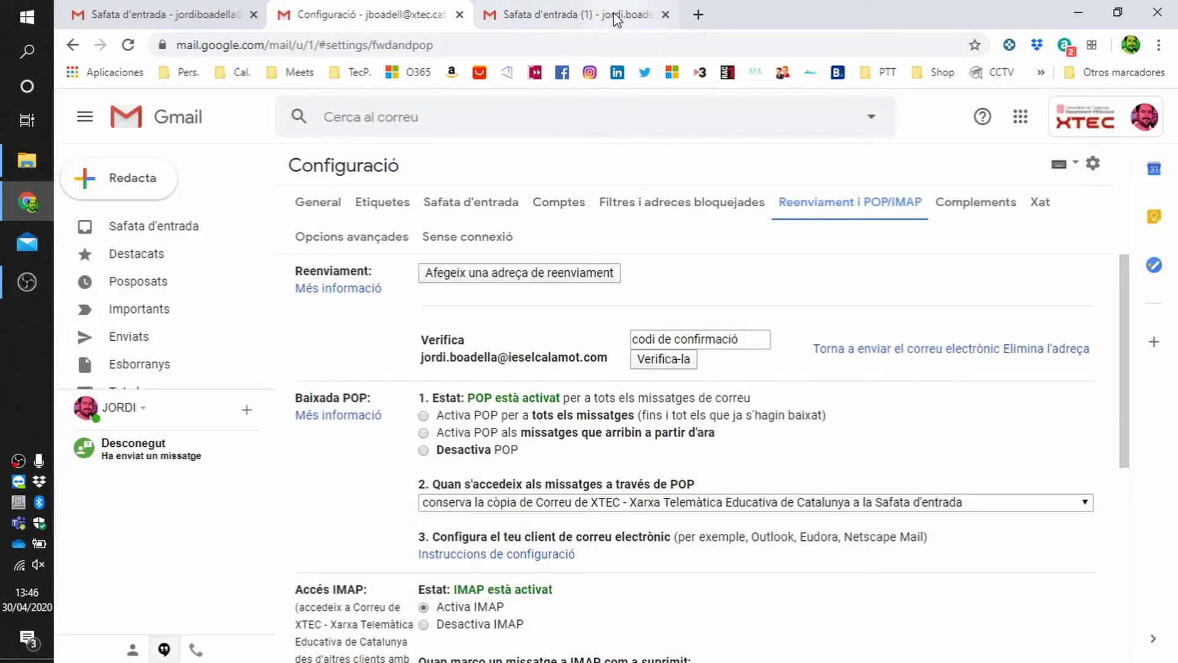
click(615, 17)
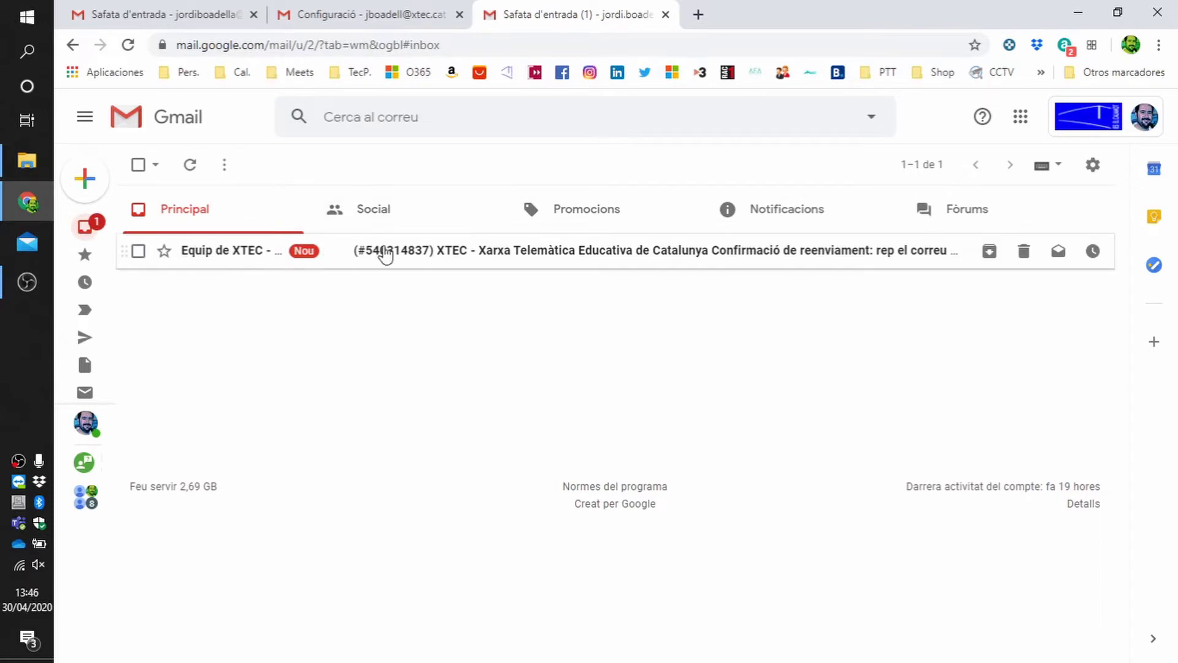
- Open the XTEC forwarding confirmation email, follow its link and confirm, then return to the inbox
click(794, 266)
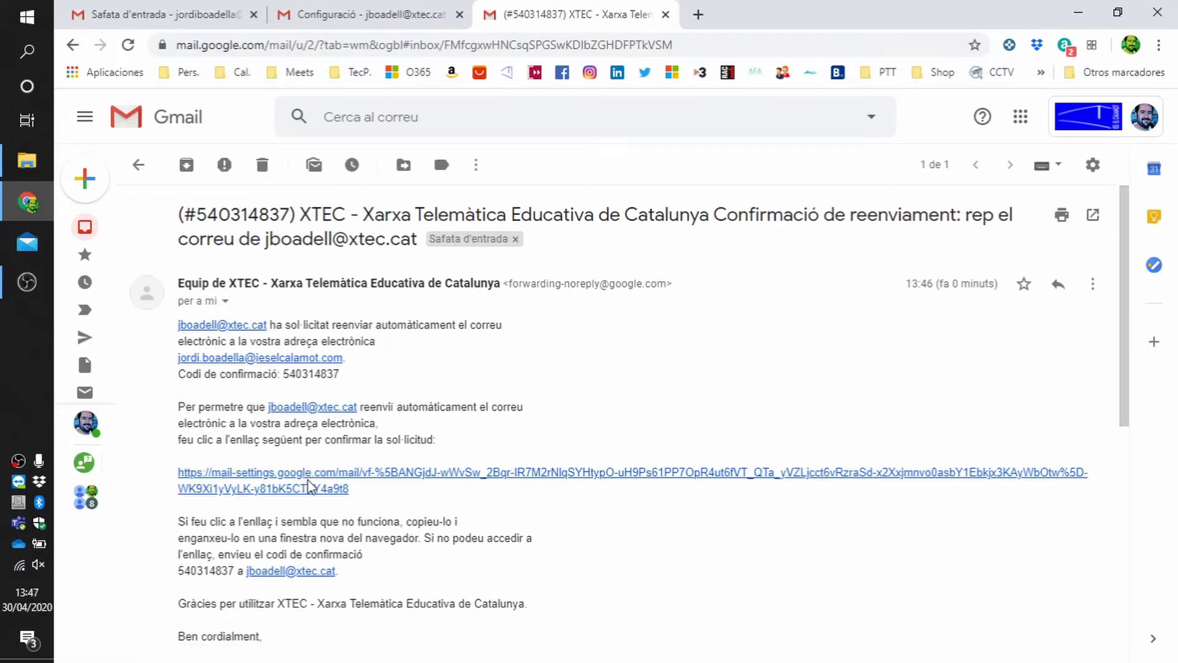
key(ctrl)
key(ctrl)
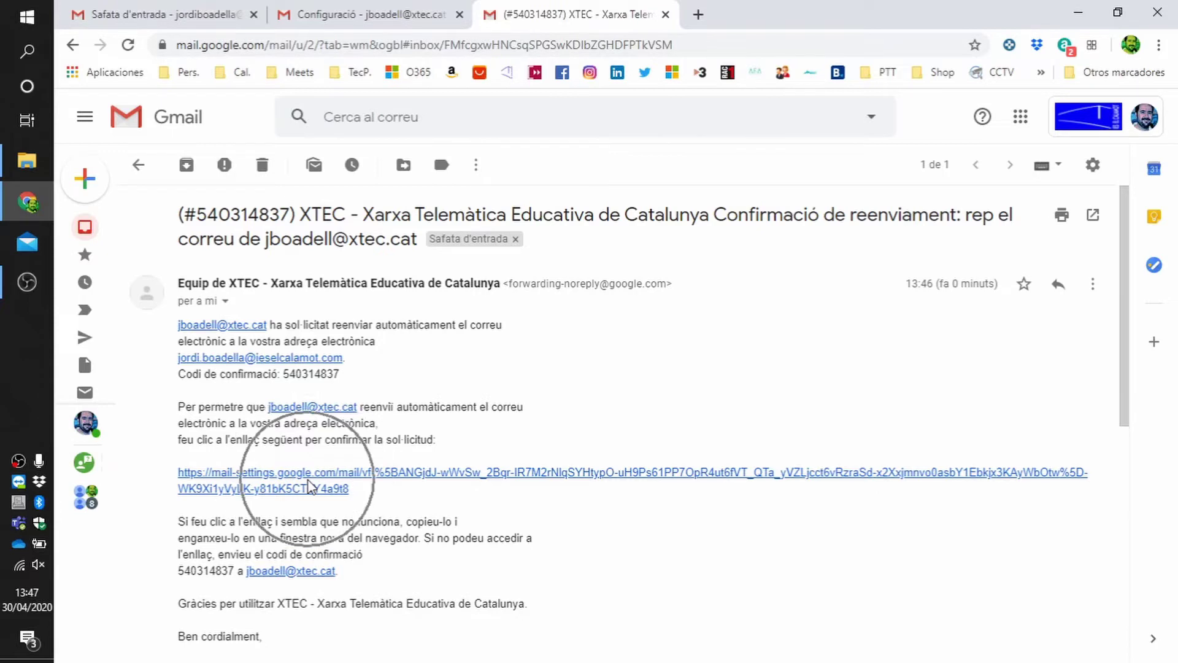
click(310, 485)
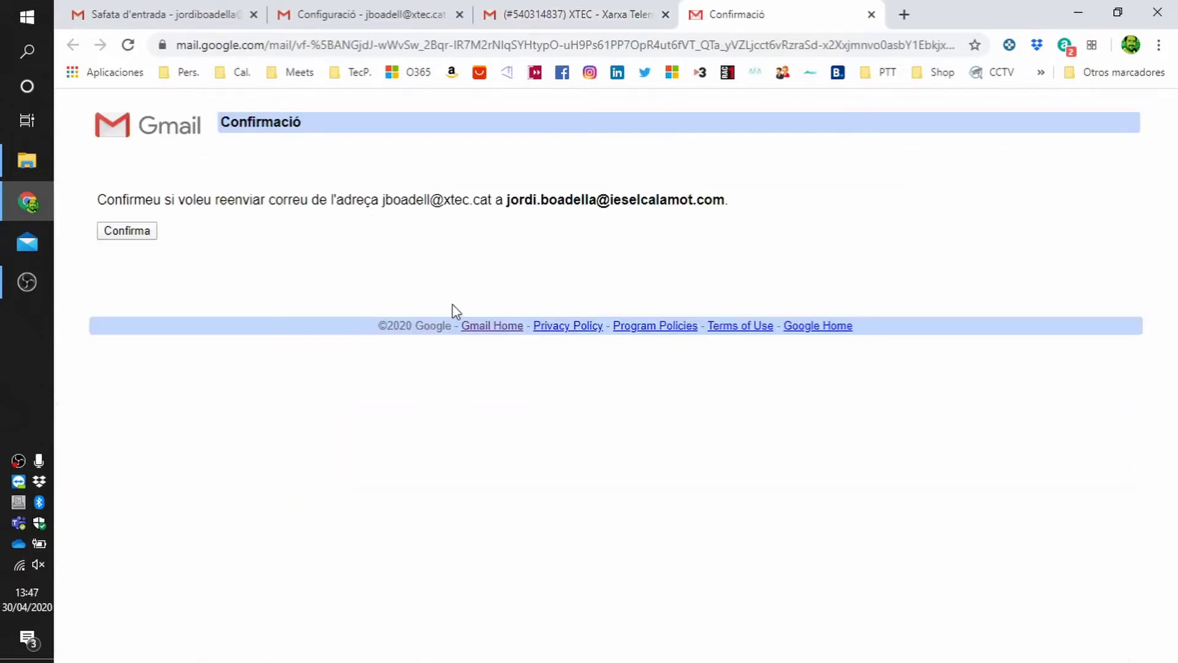
click(123, 236)
click(871, 14)
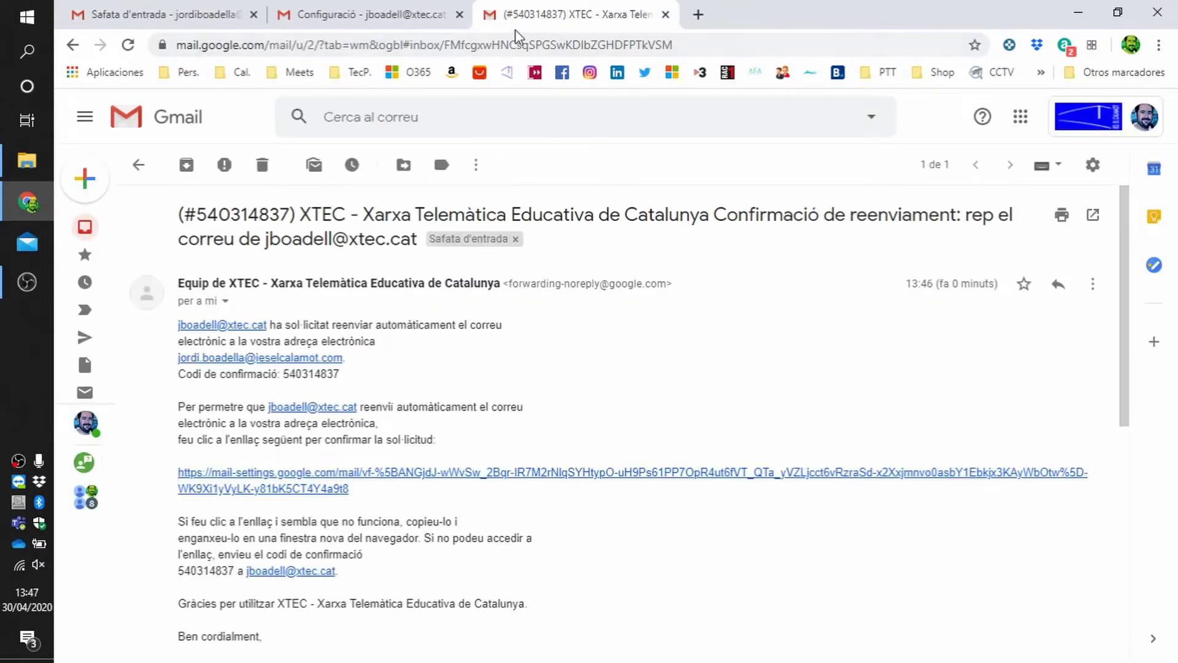
mouse_move(130, 178)
click(136, 164)
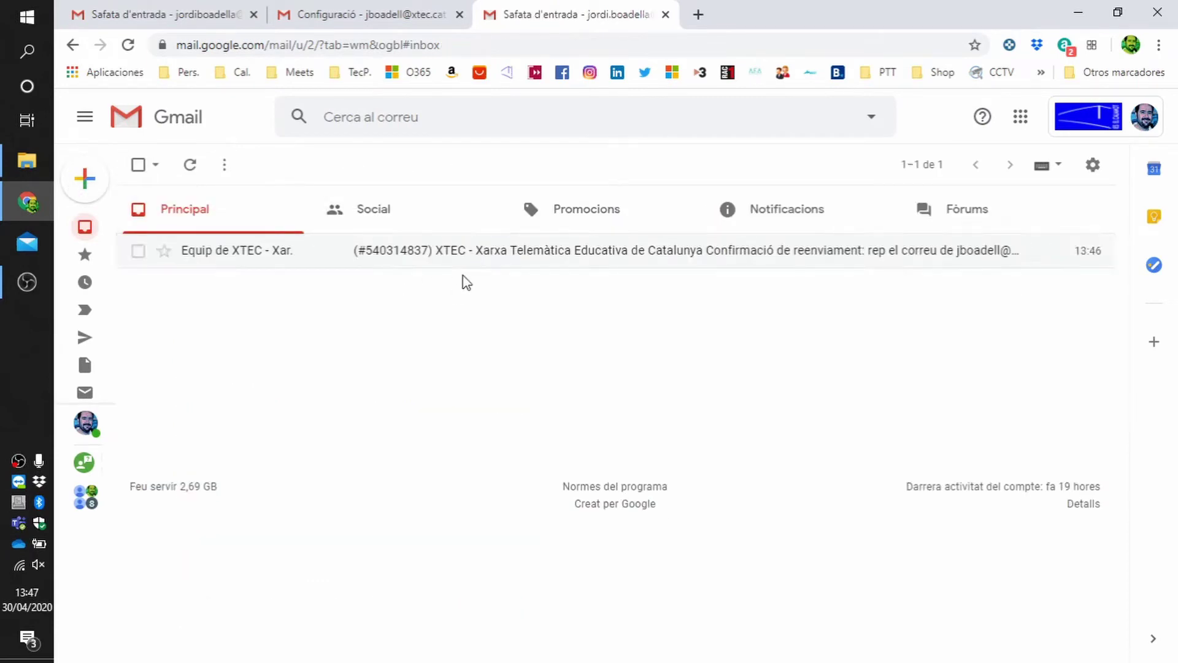
- Reload the XTEC settings, choose forwarding a copy of incoming mail to the school address, and save
click(393, 15)
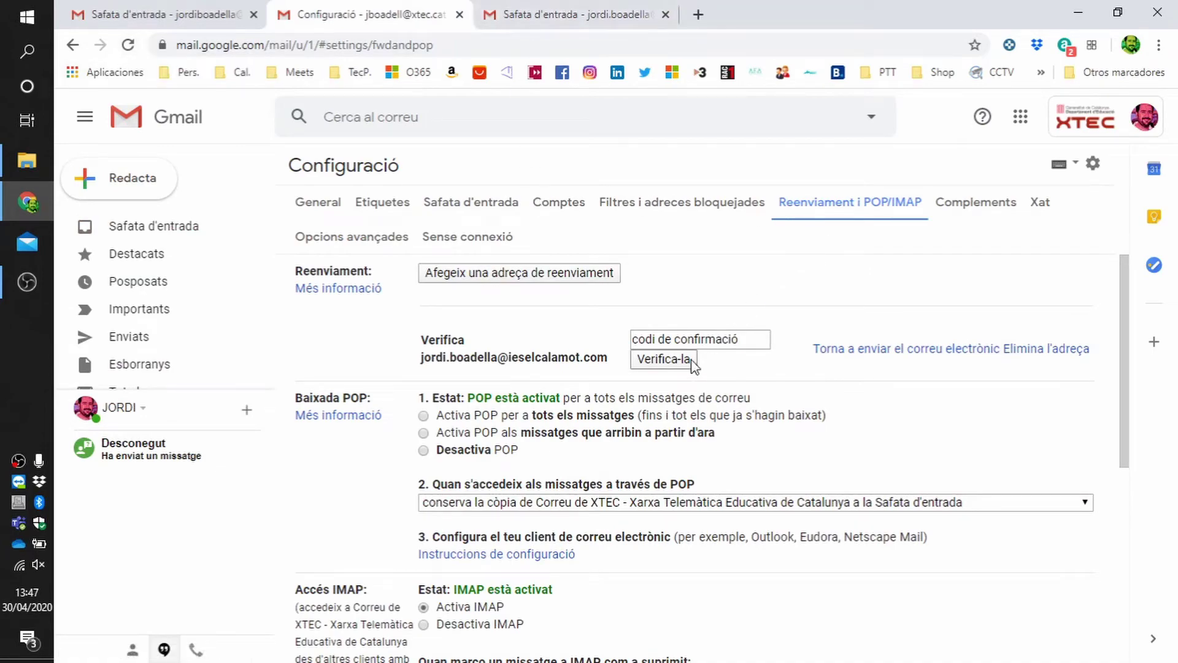
scroll(711, 360, down, 5)
scroll(715, 353, up, 6)
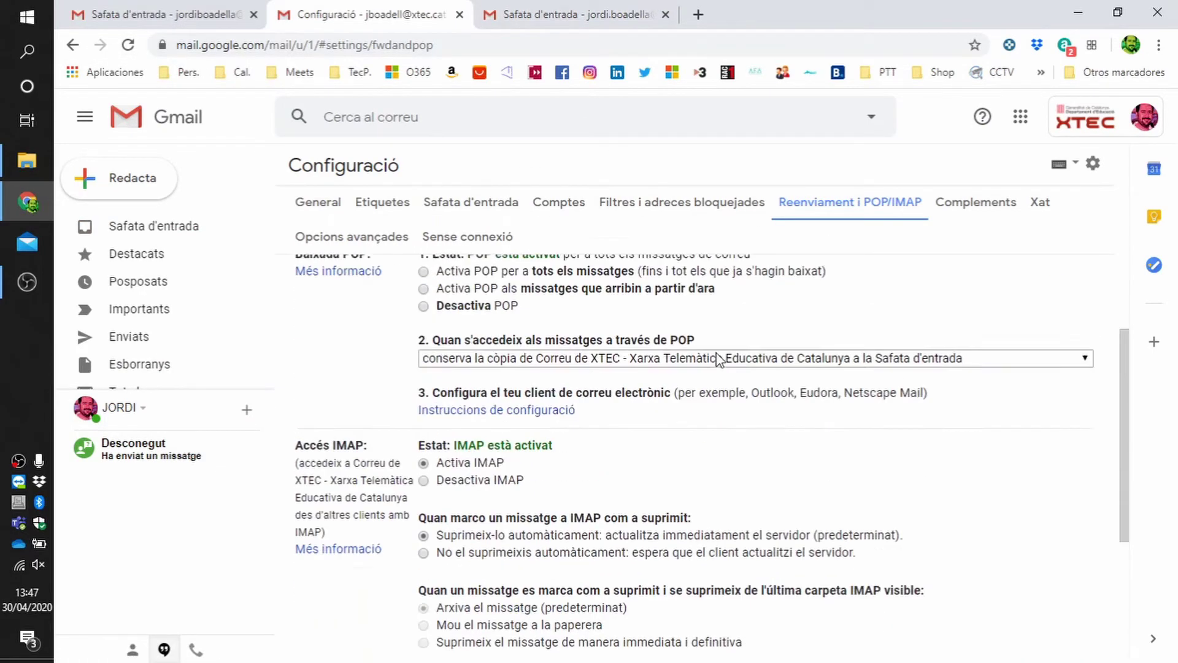
click(129, 47)
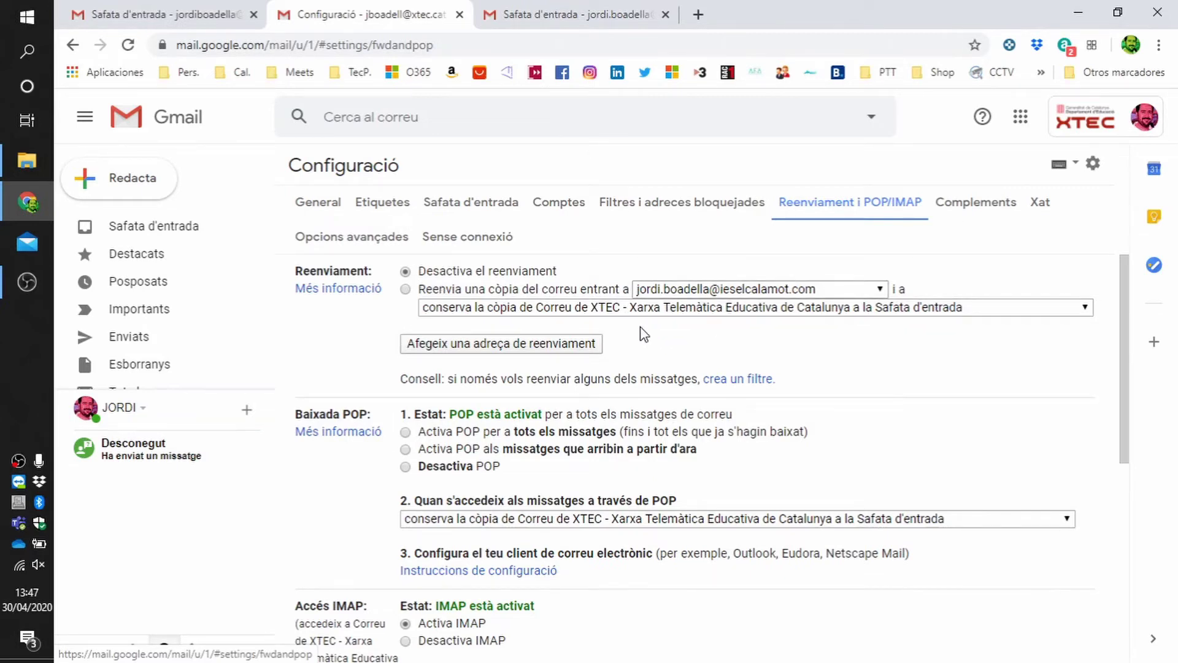
click(405, 289)
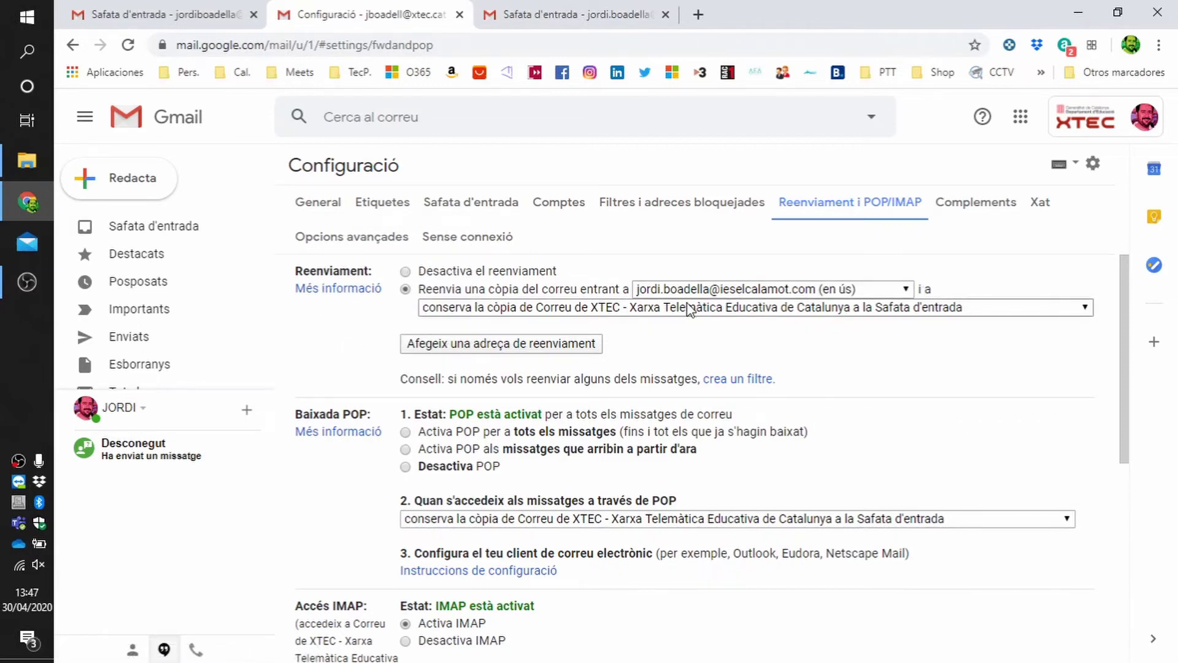
scroll(865, 403, down, 6)
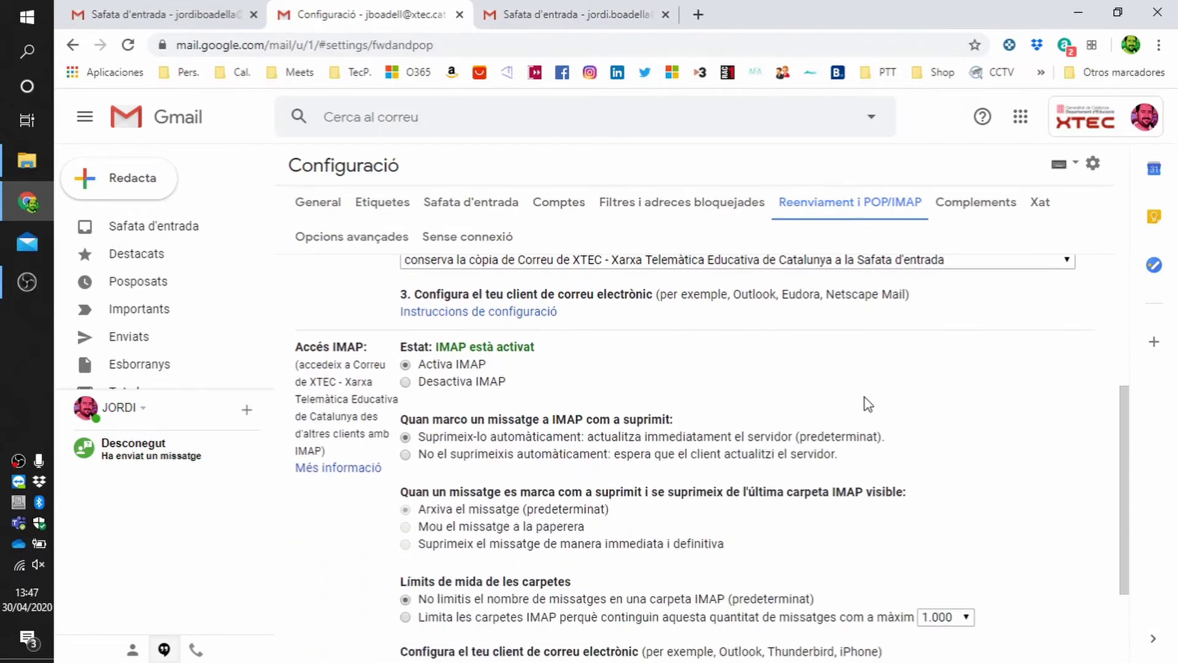
click(661, 580)
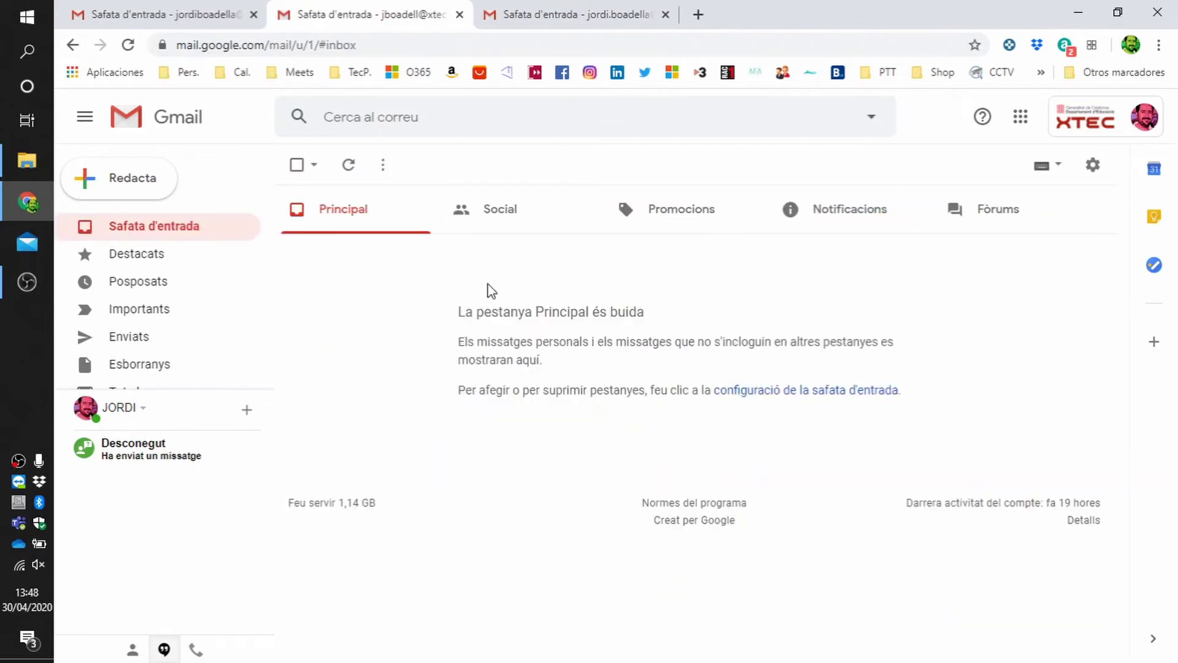
- Check the school and XTEC inboxes, then go to the personal Gmail account
click(583, 17)
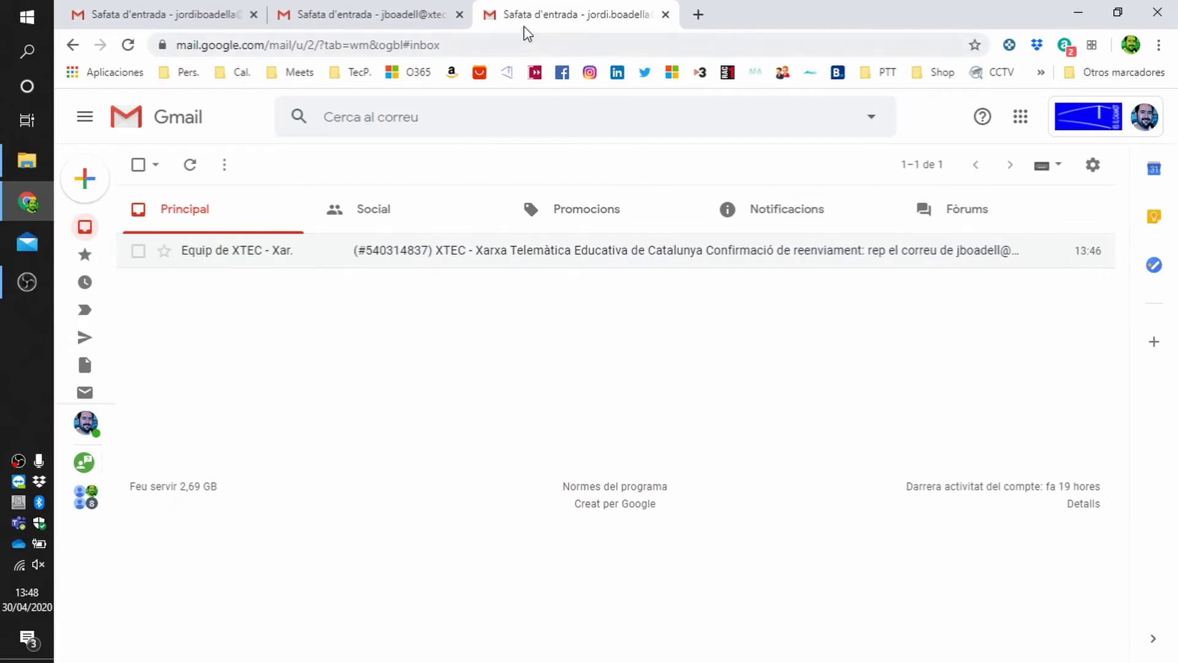
click(417, 18)
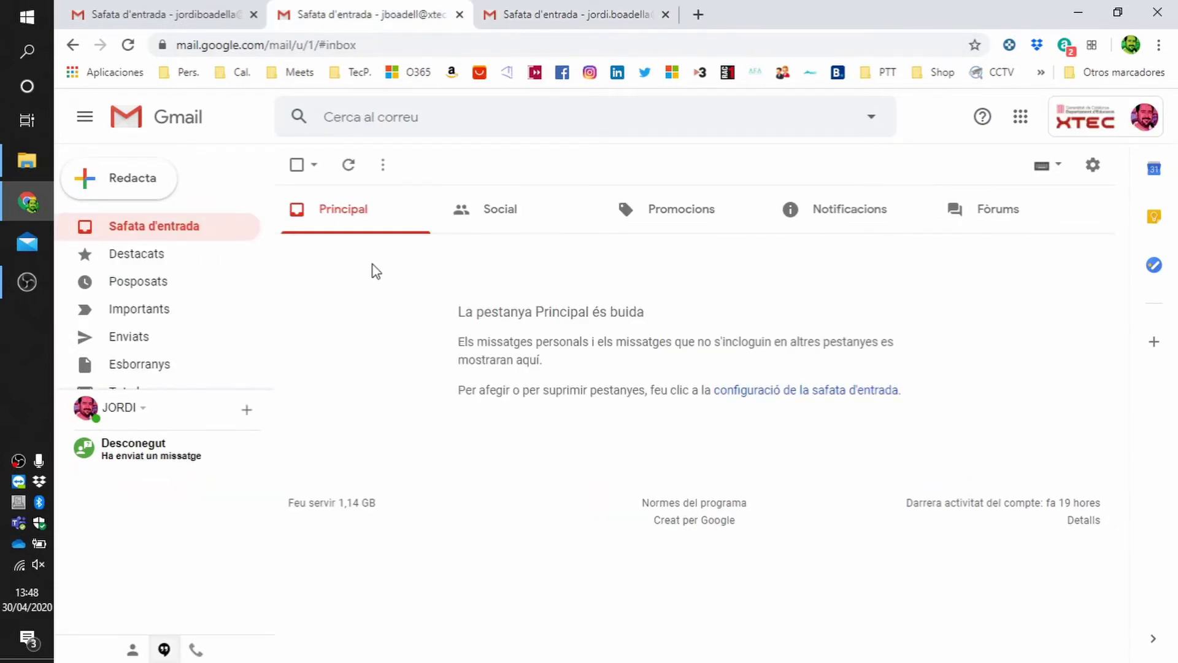
click(179, 17)
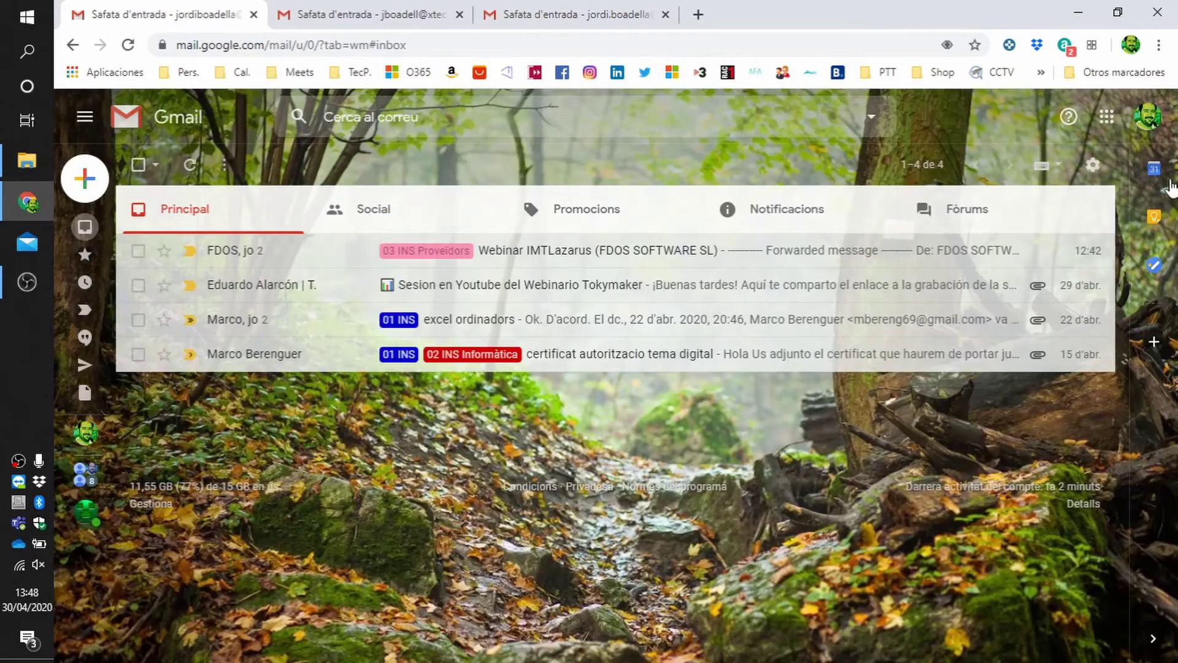
- Compose and send a test message with subject and body 'Hola' to the XTEC account
mouse_move(84, 183)
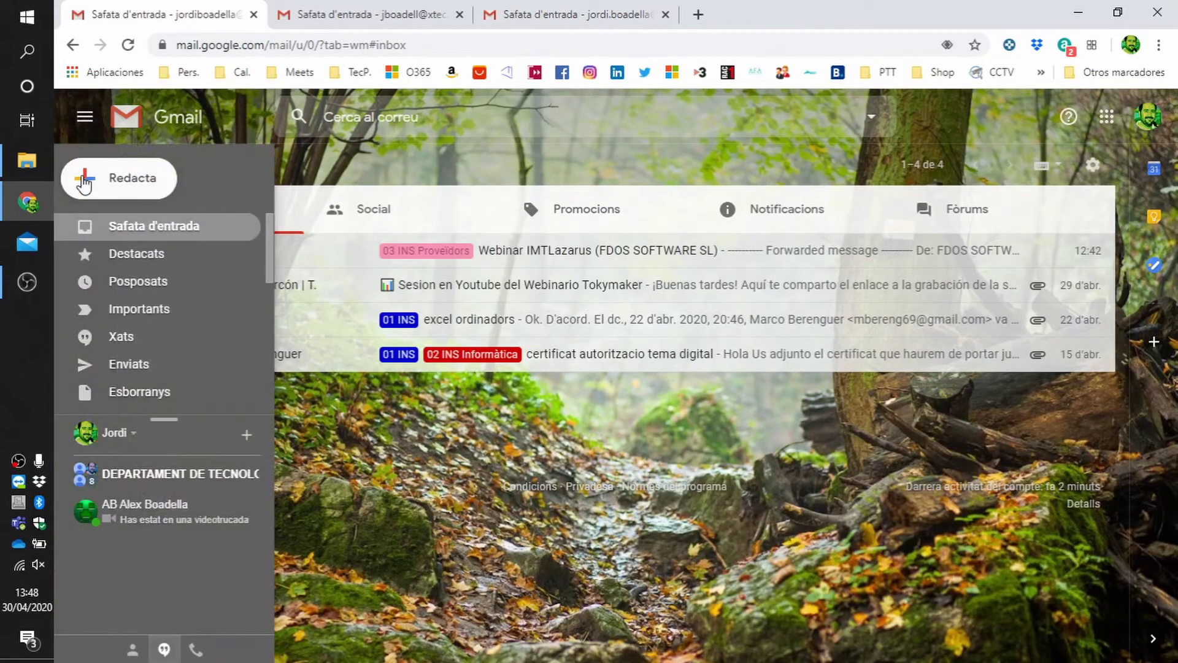
click(92, 183)
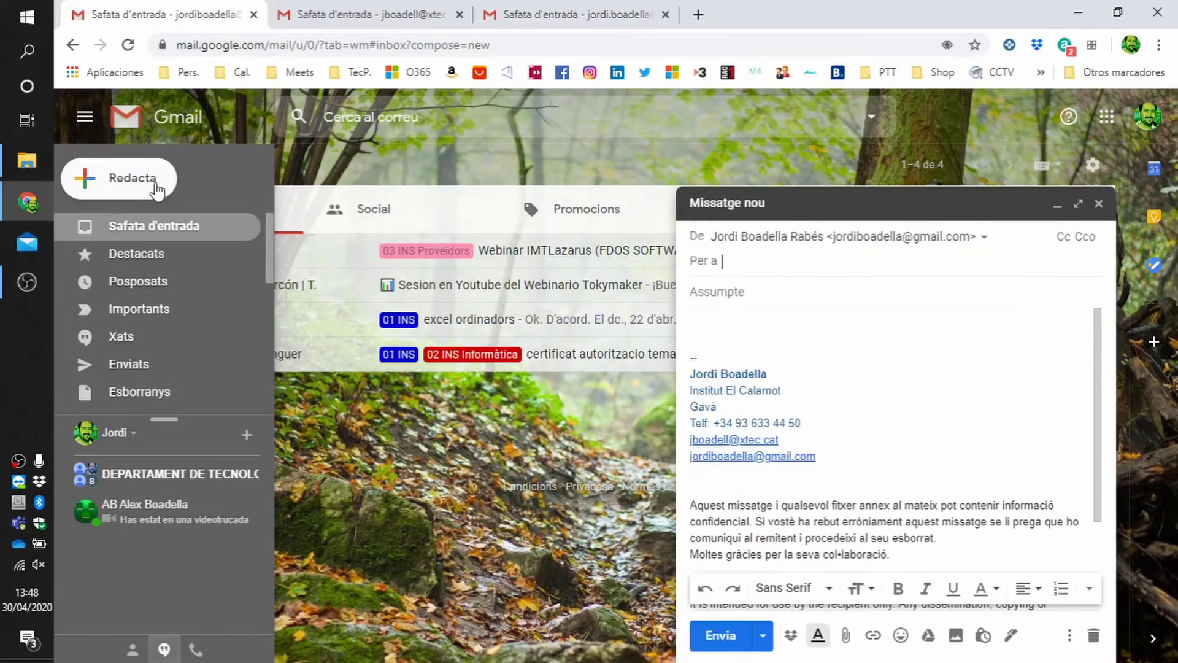
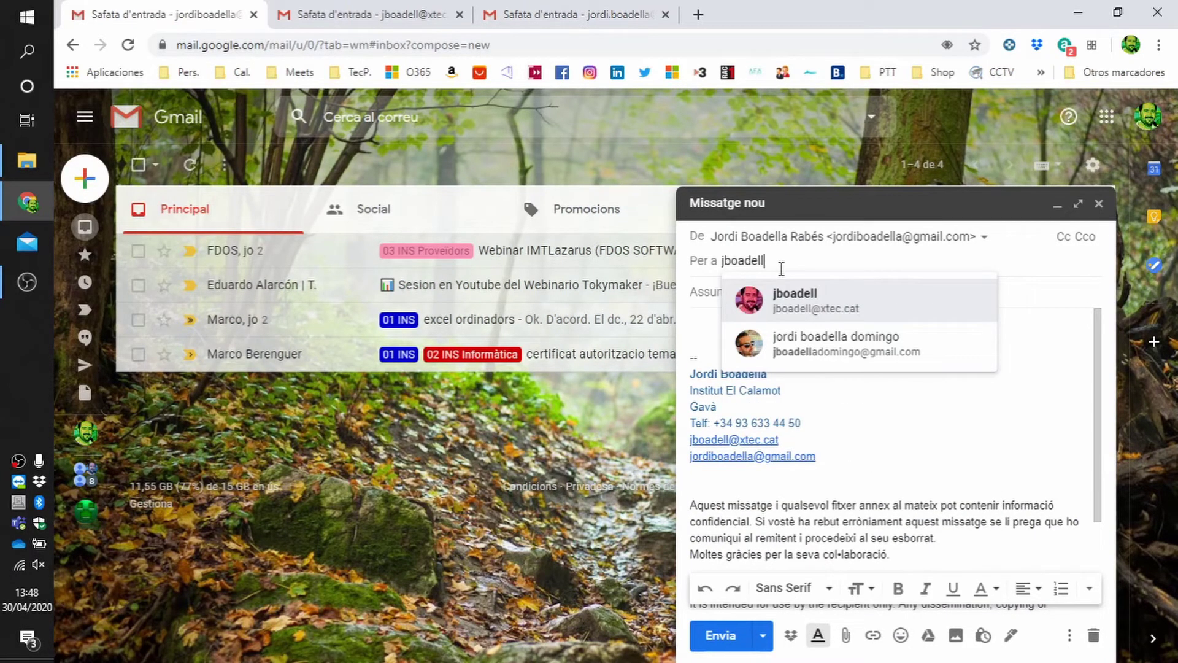
click(805, 310)
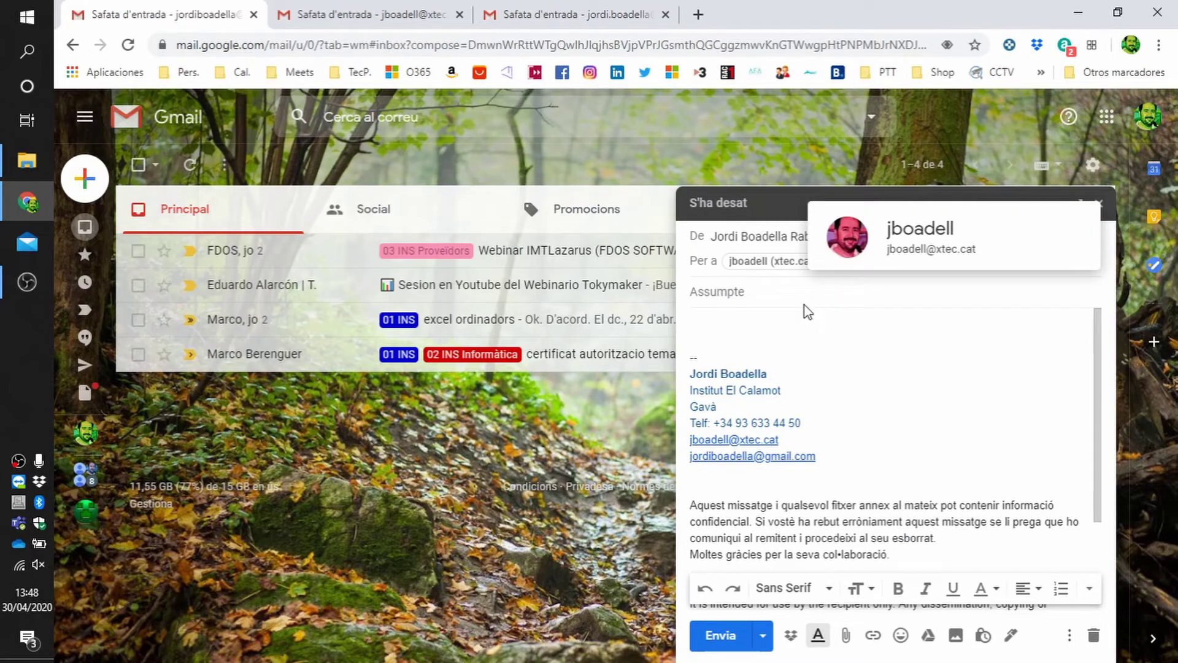
click(780, 295)
text(Hola)
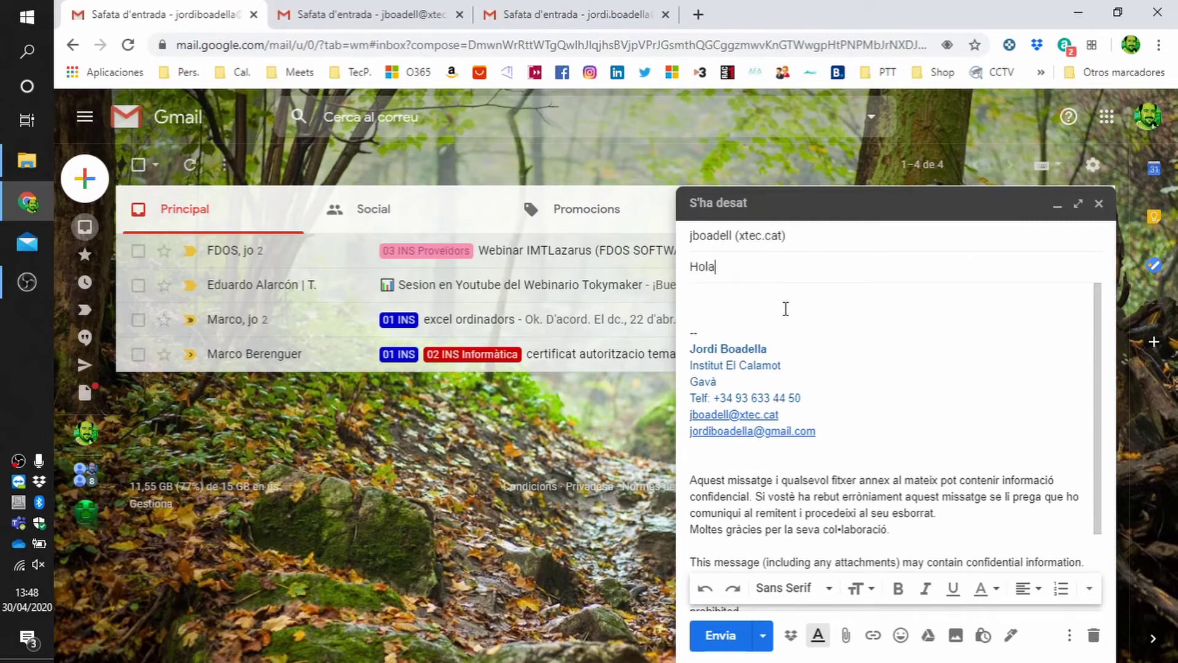
click(785, 309)
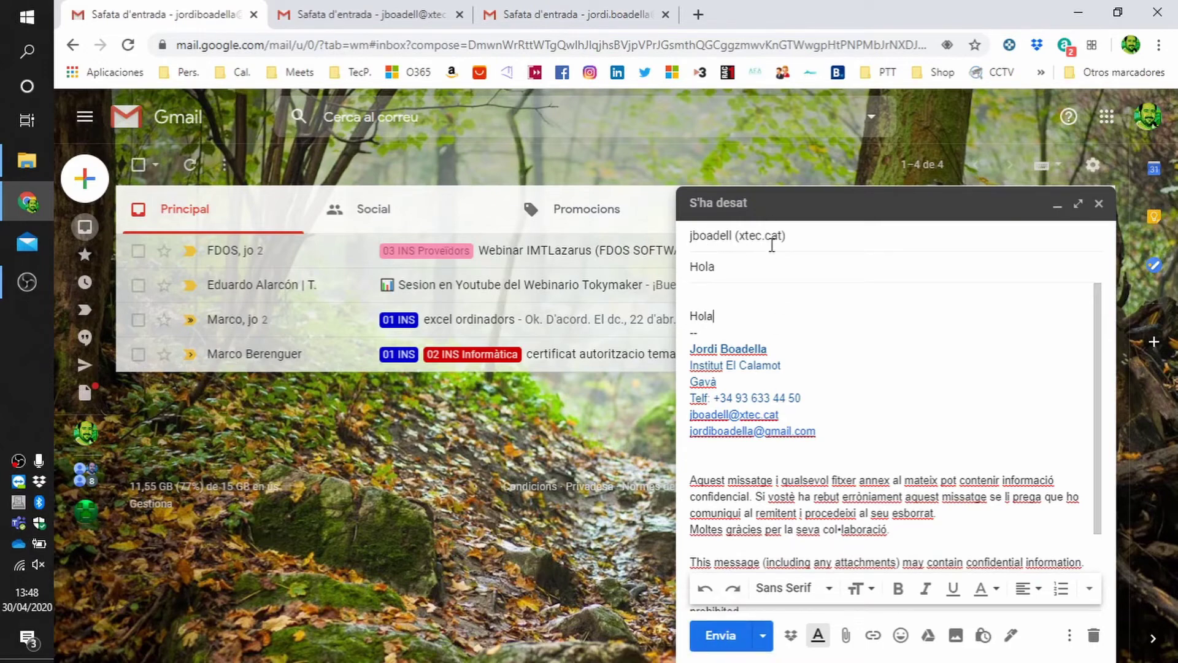
click(719, 632)
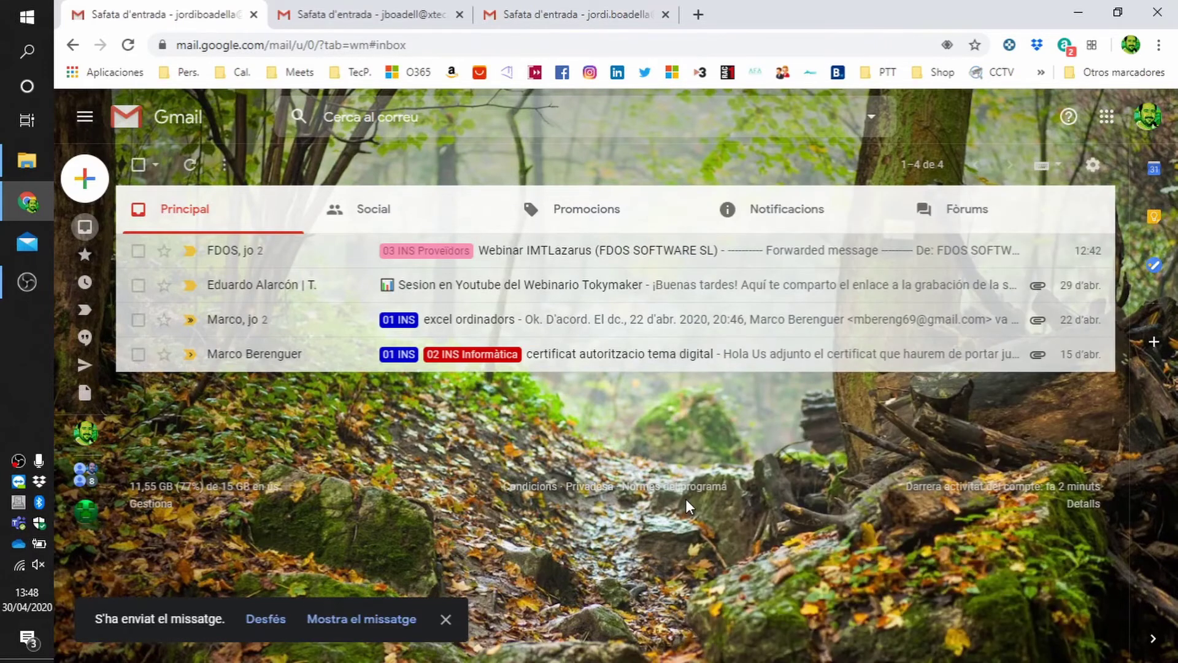
- Reload the XTEC inbox to see the 'Hola' test, then open its forwarded copy in the school inbox
click(353, 14)
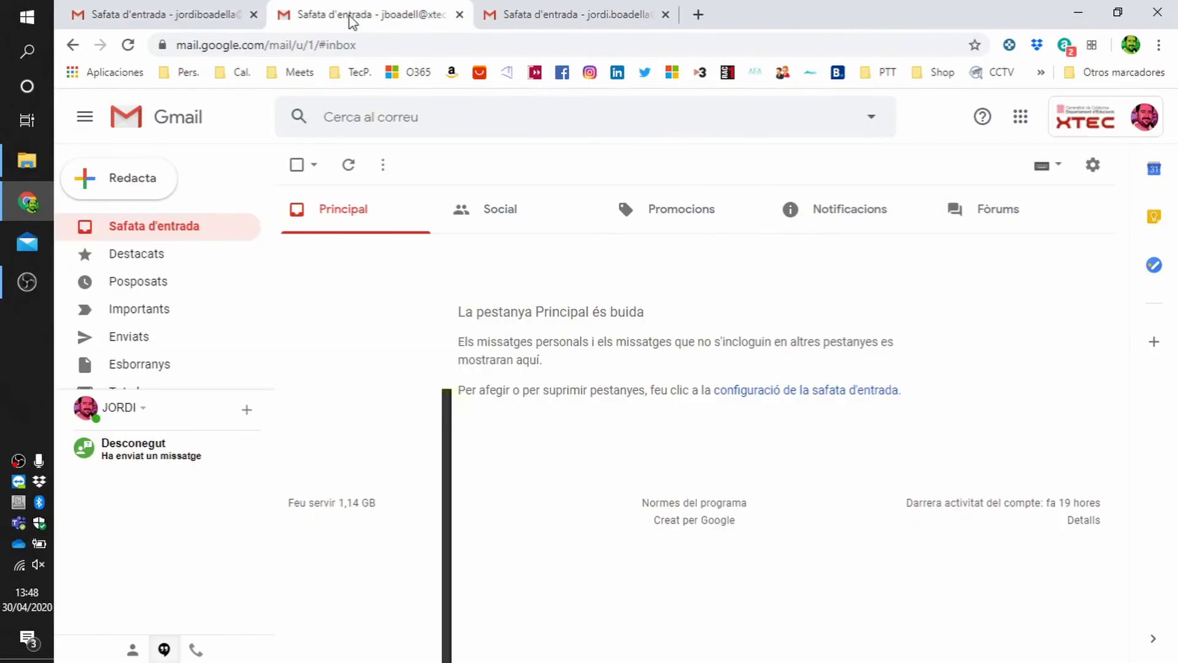
click(128, 45)
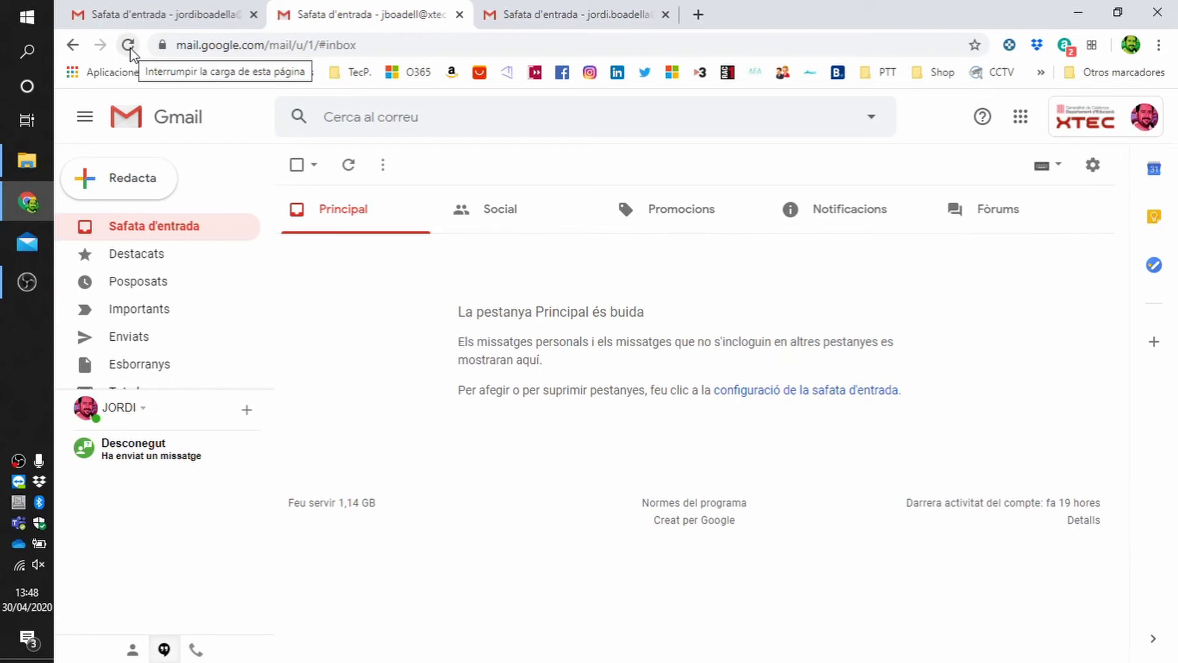
click(128, 45)
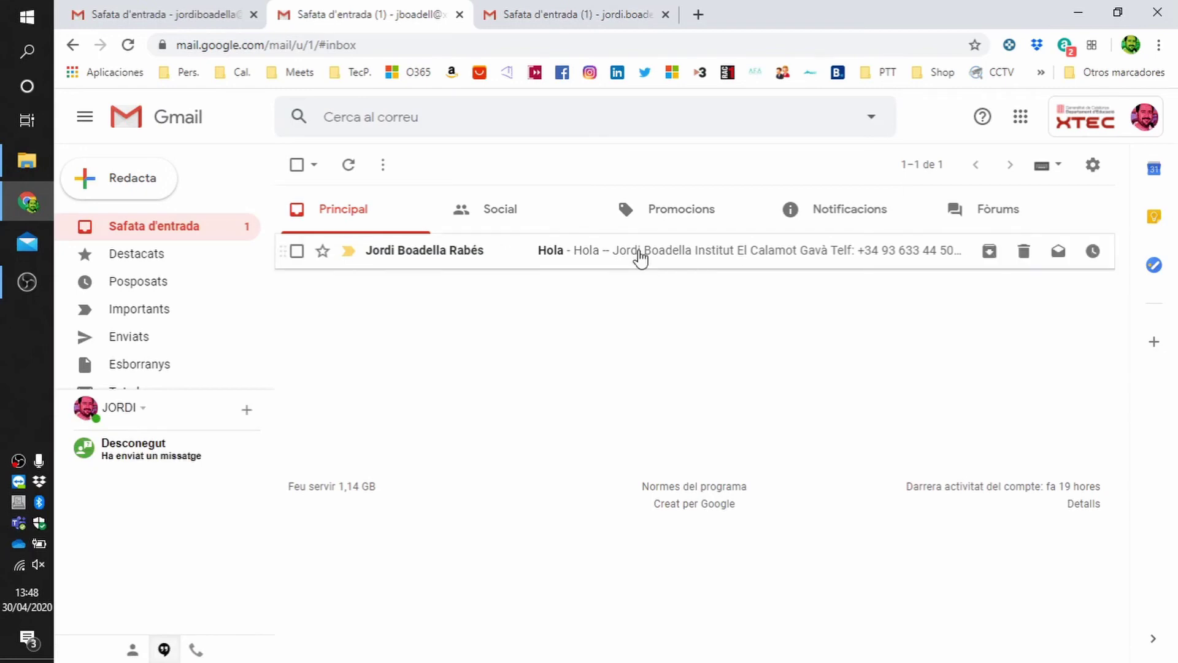
click(584, 19)
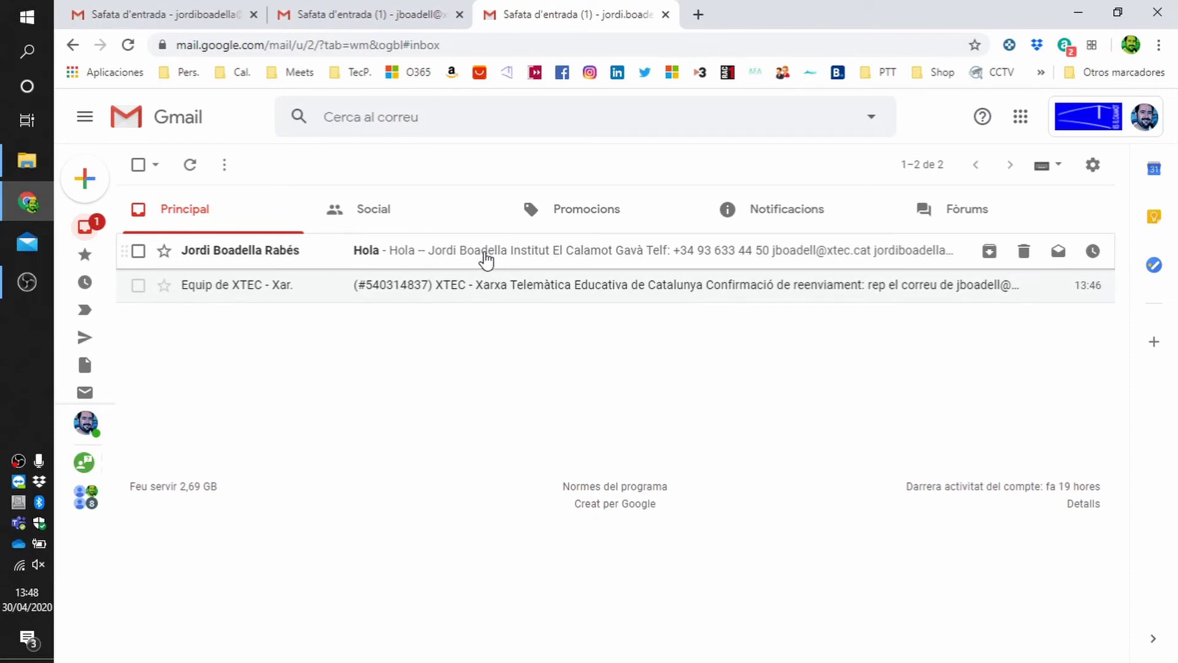
click(487, 260)
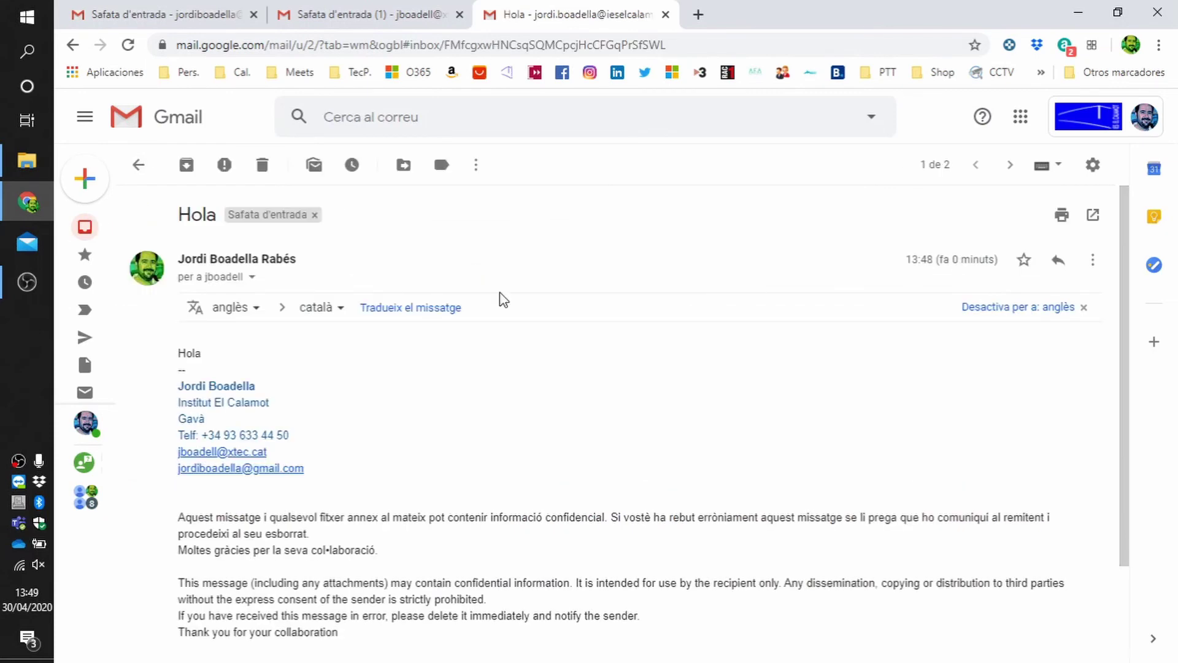